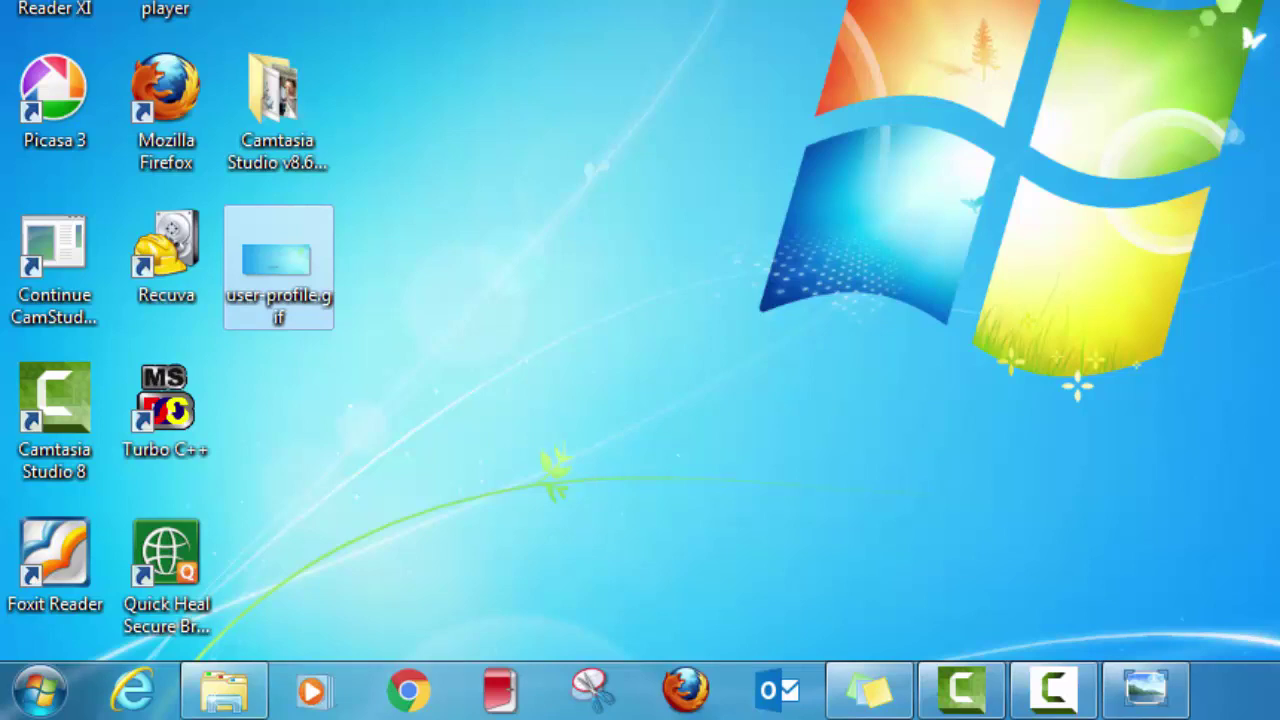
# - Launch the Registry Editor by running regedit
pyautogui.press('super+r')
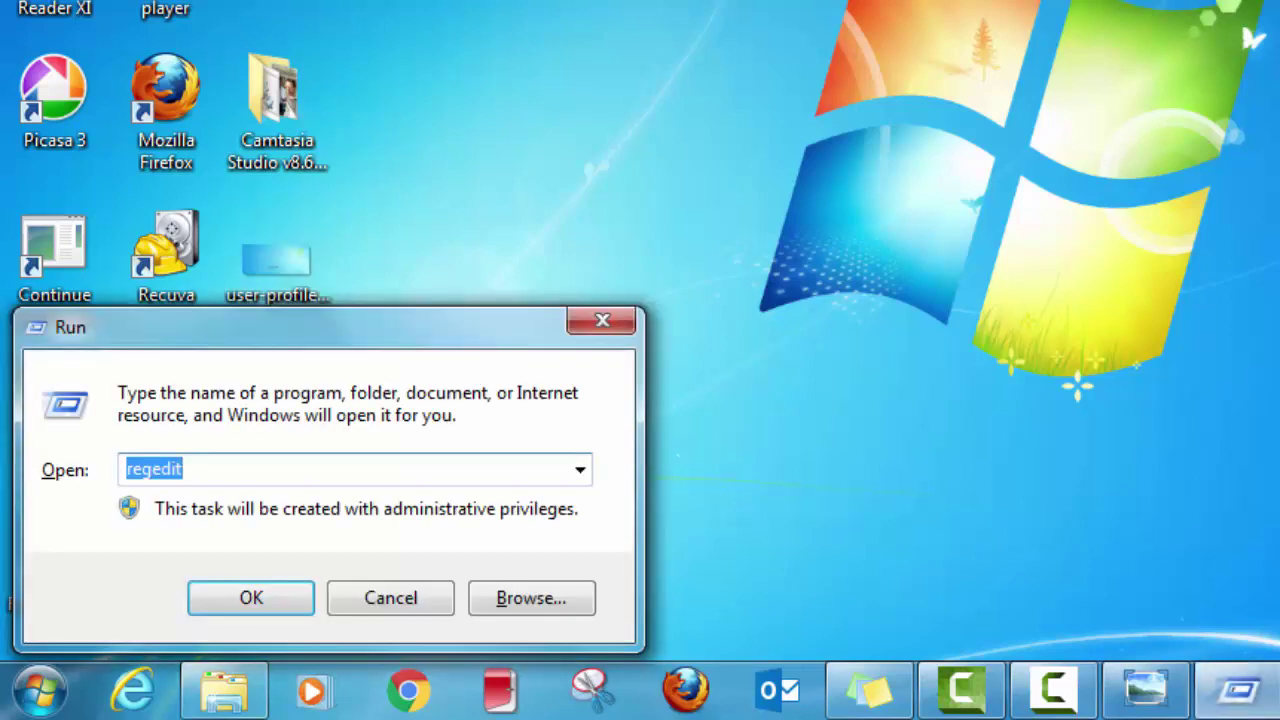
pyautogui.press('BackSpace')
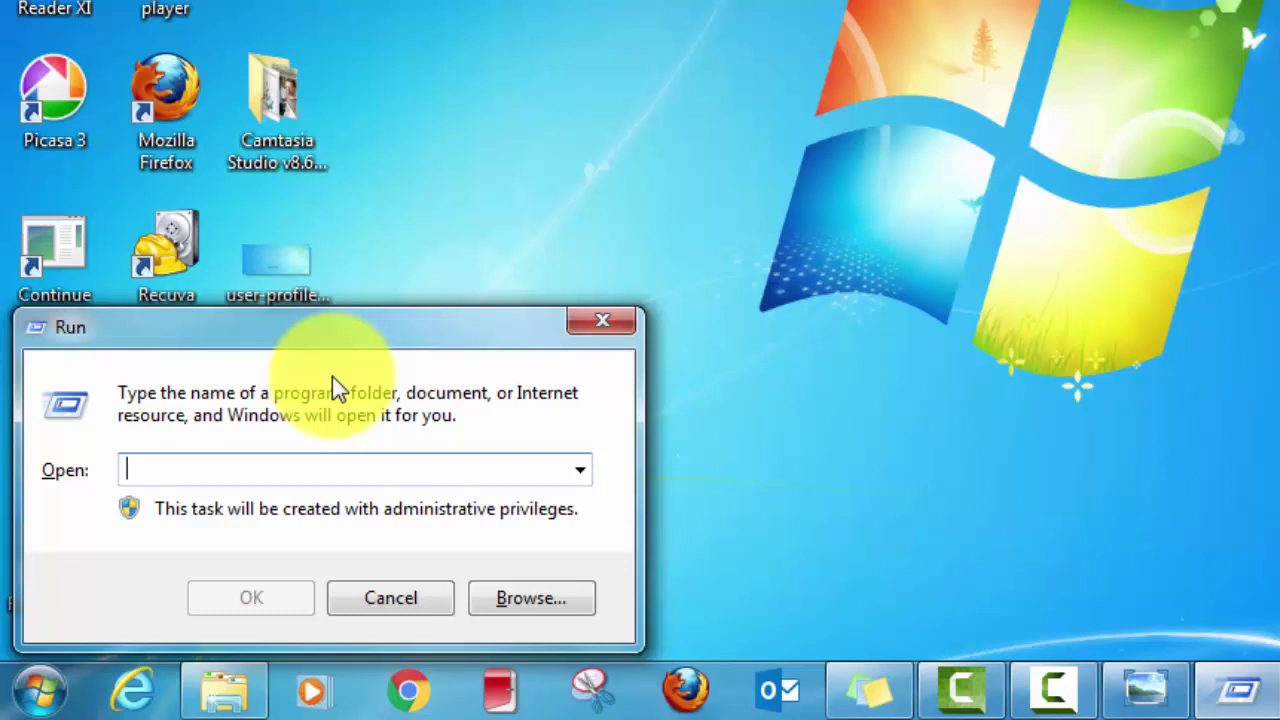
pyautogui.write('re')
pyautogui.press('Down')
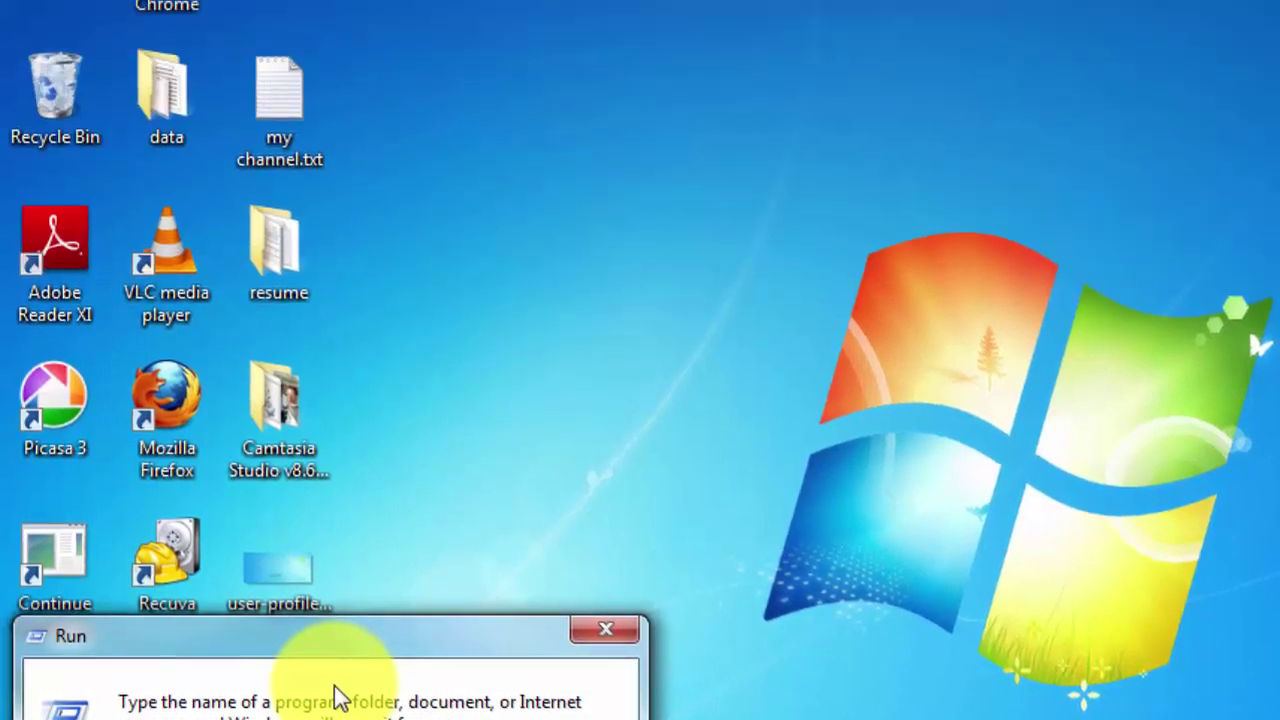
pyautogui.press('Return')
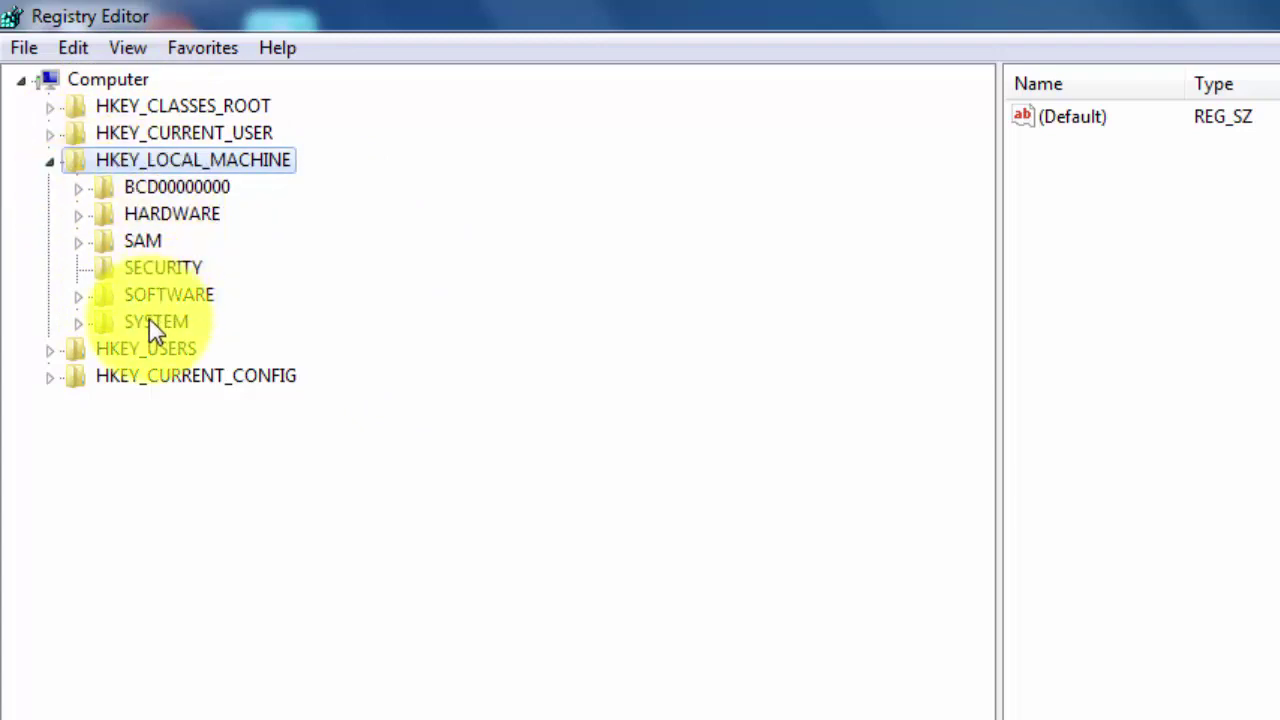
# - Expand HKEY_LOCAL_MACHINE\SOFTWARE\Microsoft\Windows NT\CurrentVersion\ProfileList to list its user profile subkeys
pyautogui.click(78, 296)
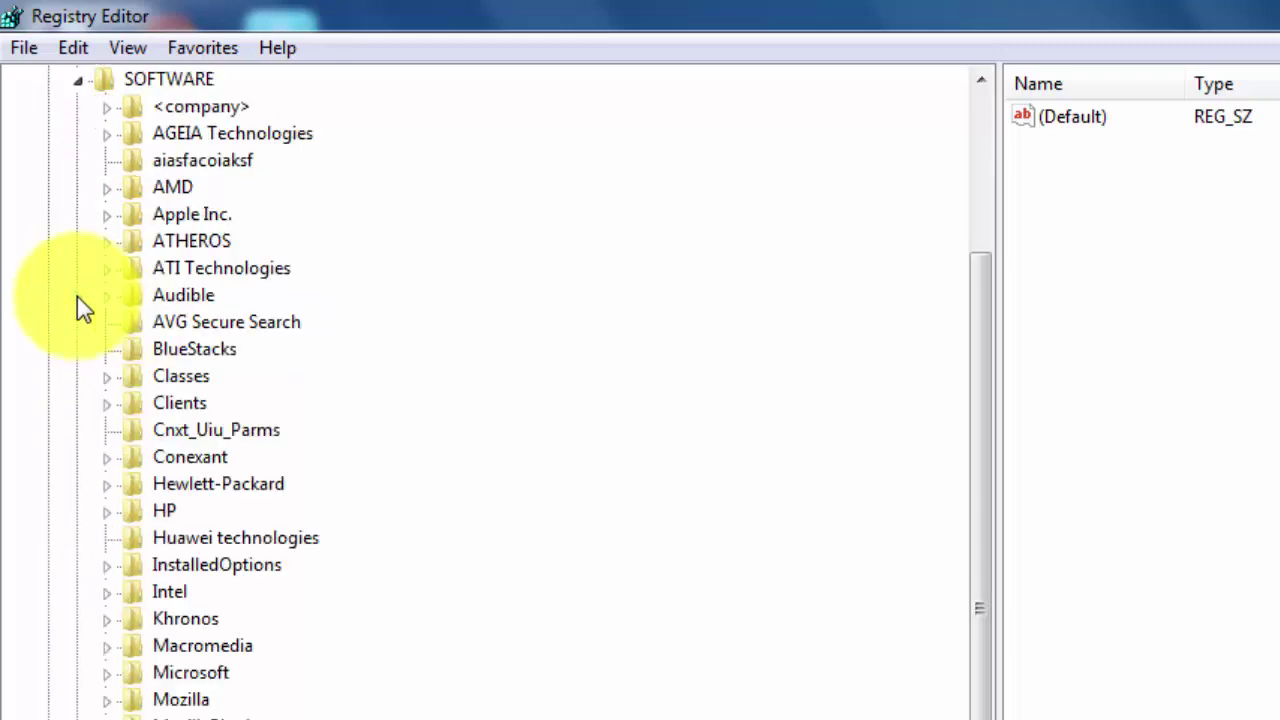
pyautogui.moveTo(982, 368); pyautogui.dragTo(979, 434)
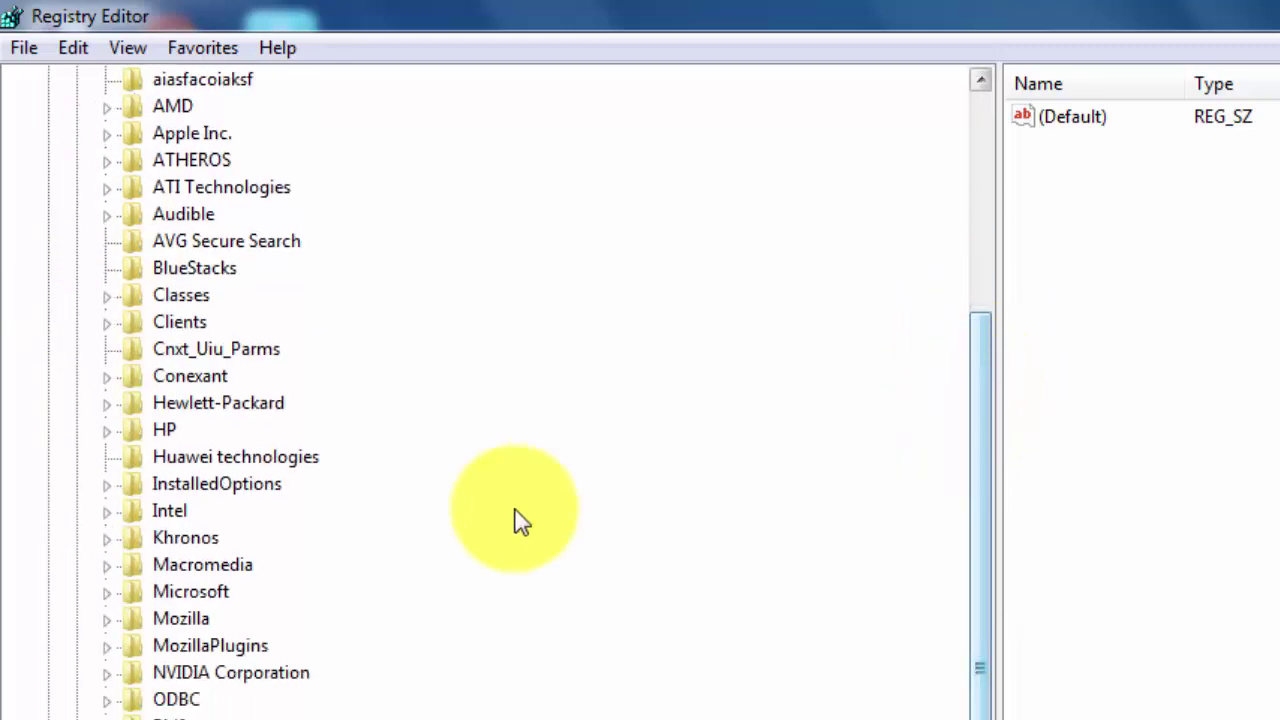
pyautogui.click(107, 596)
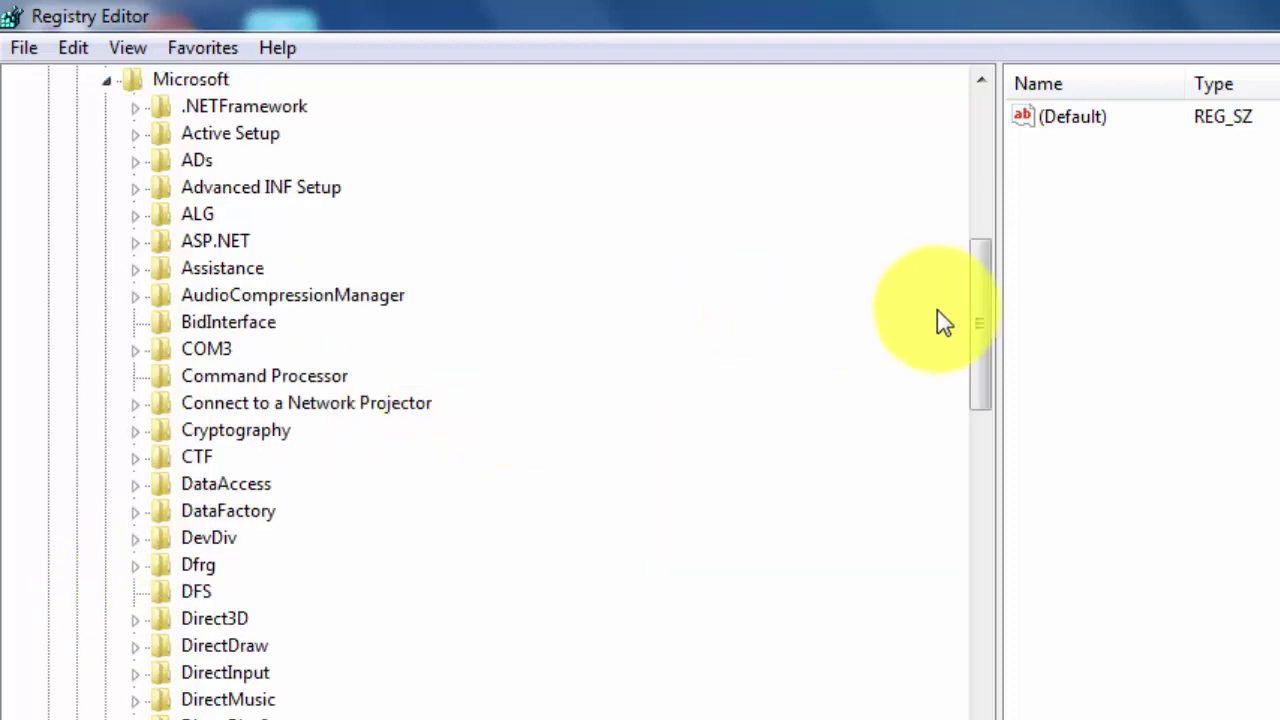
pyautogui.moveTo(984, 308); pyautogui.dragTo(984, 719)
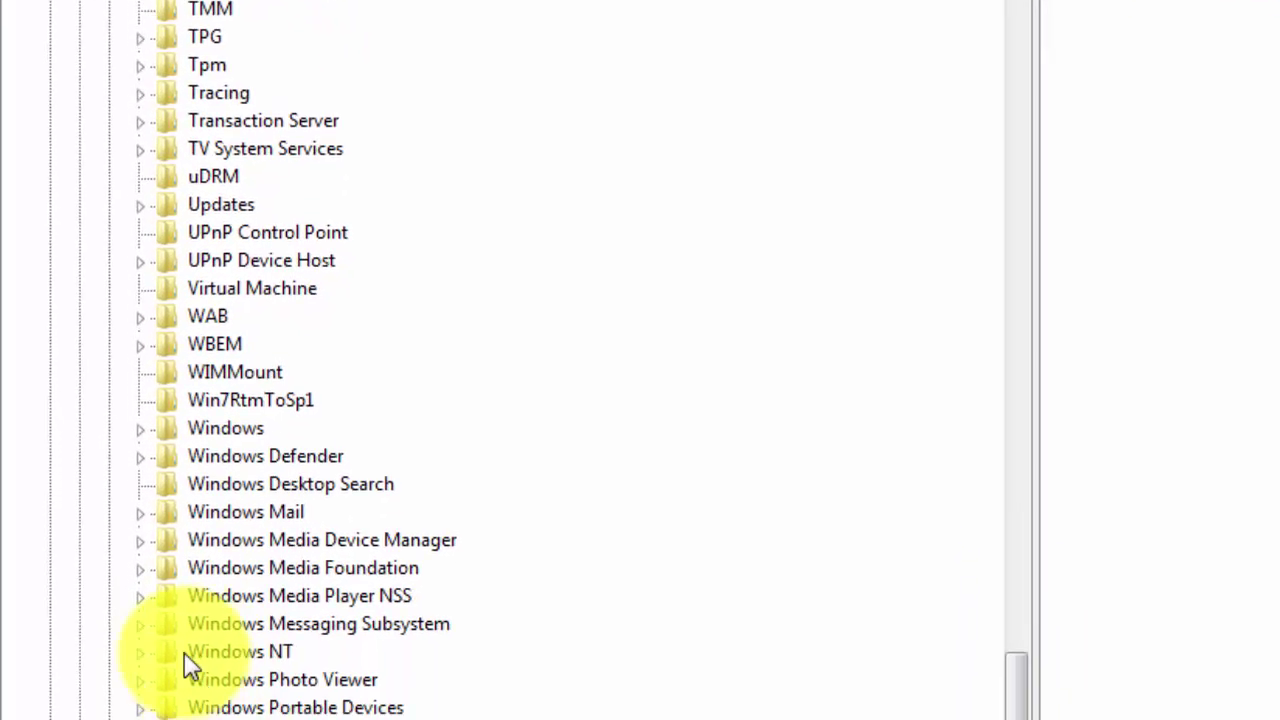
pyautogui.click(140, 652)
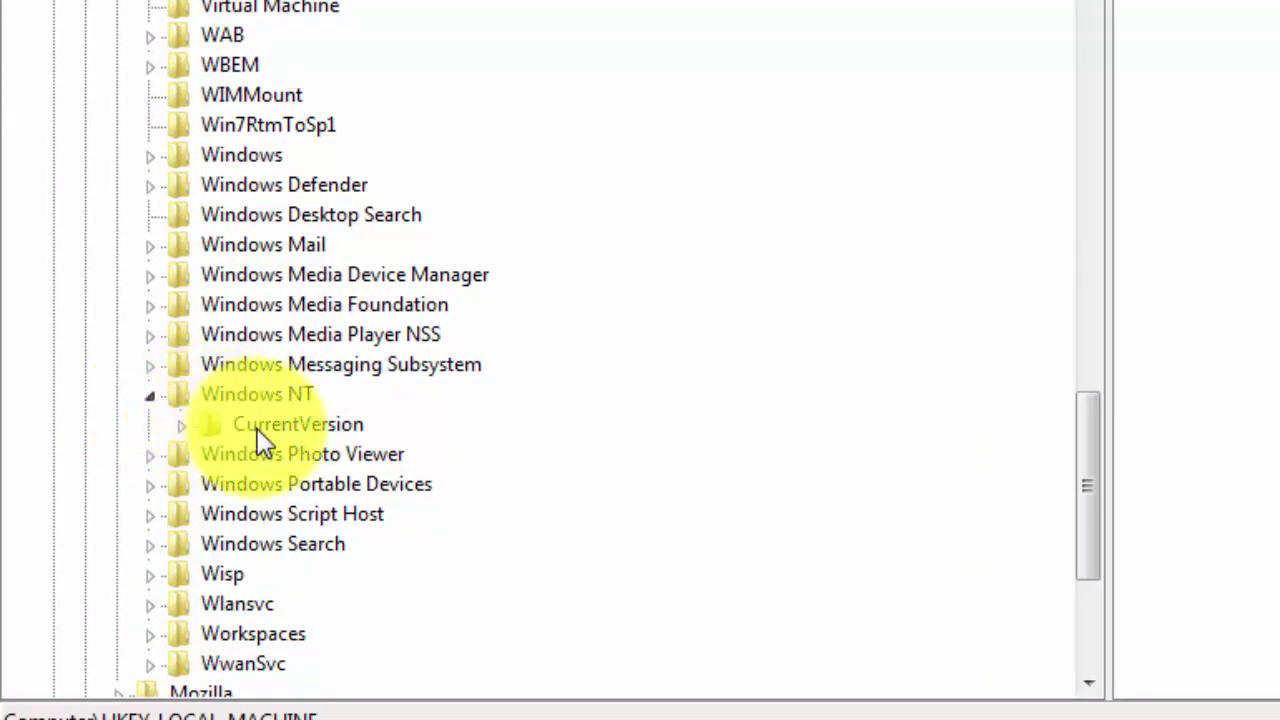
pyautogui.click(182, 427)
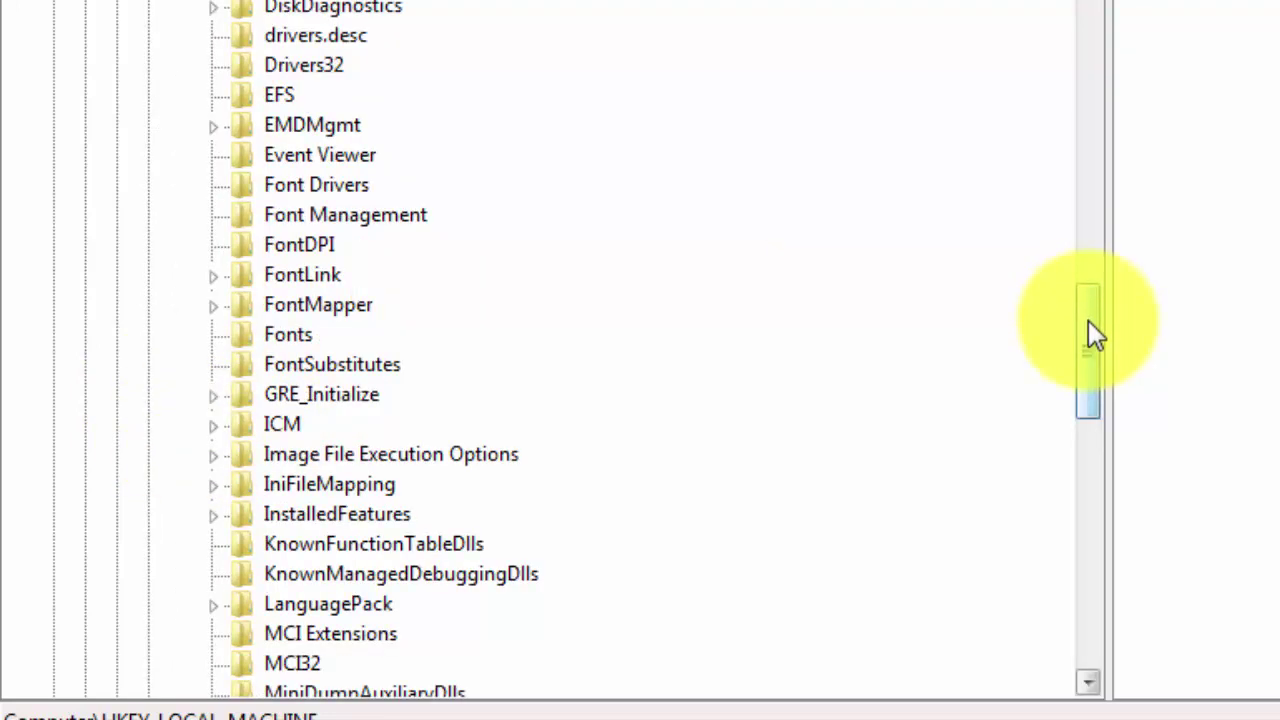
pyautogui.moveTo(1088, 320); pyautogui.dragTo(1088, 453)
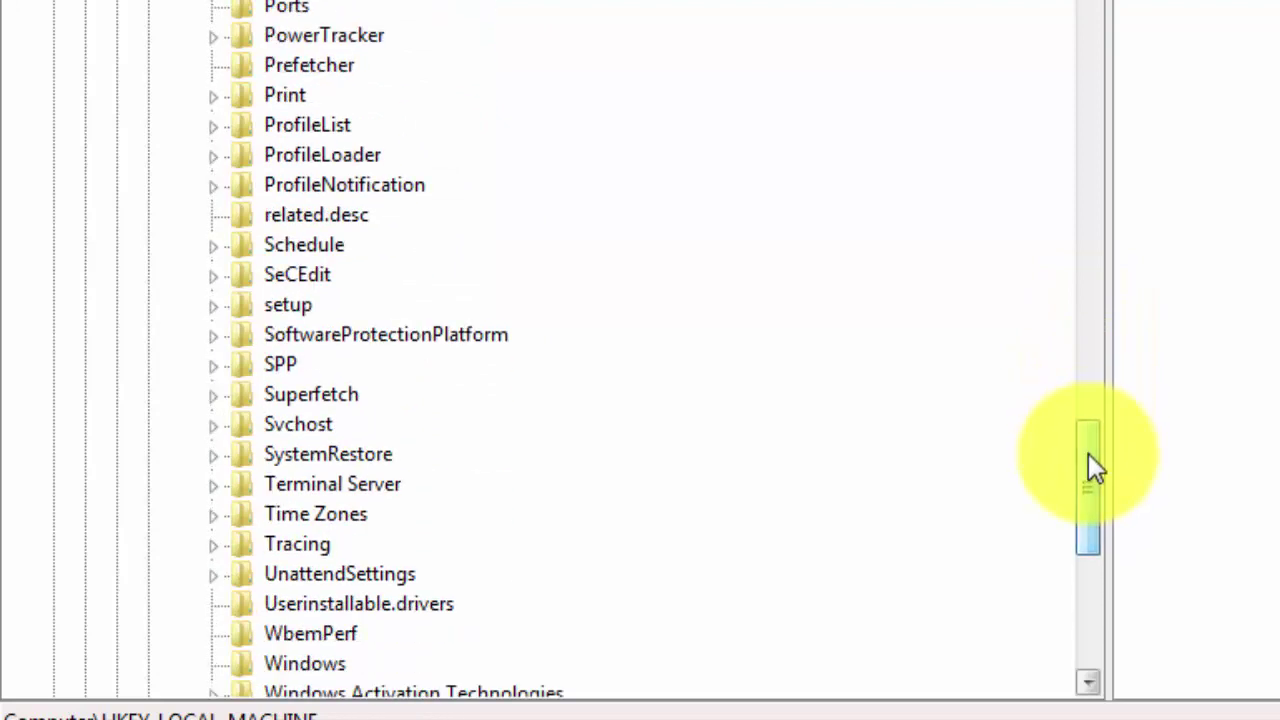
pyautogui.click(213, 126)
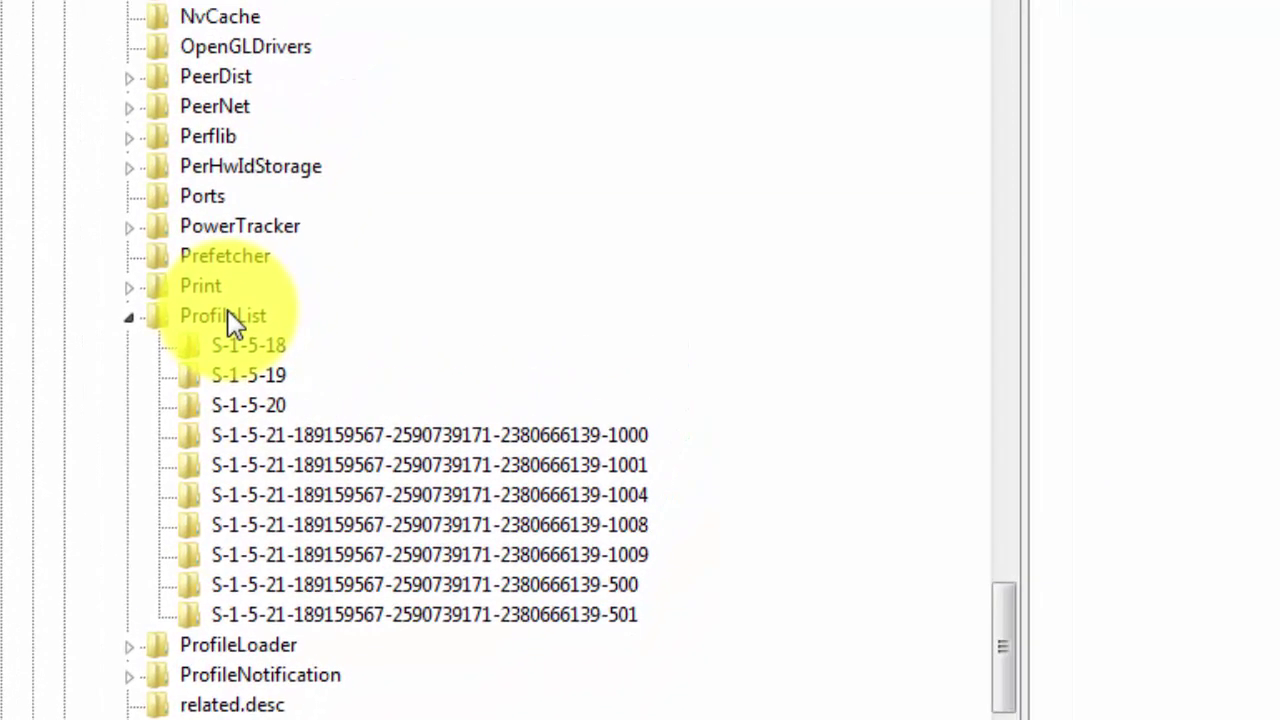
# - Check the ProfileImagePath of the ProfileList subkeys ending in 1000, 1001, 1004 and 1008 to identify their user accounts
pyautogui.click(338, 438)
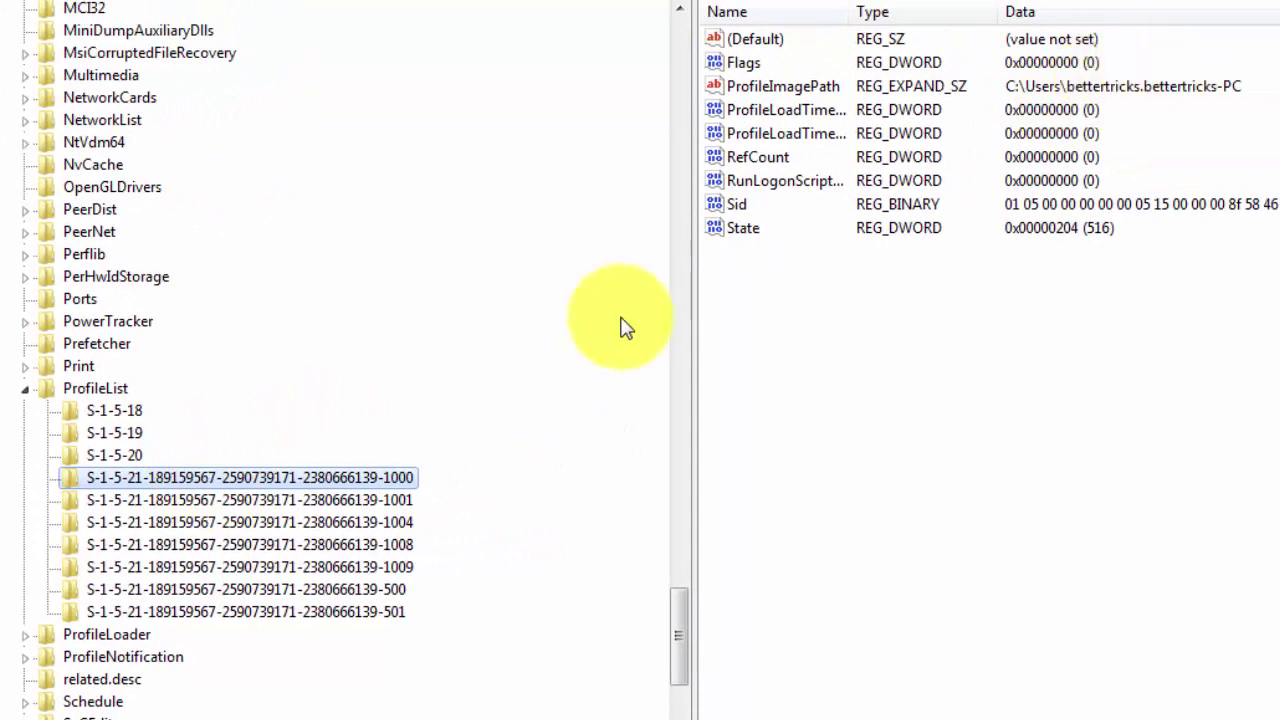
pyautogui.click(309, 503)
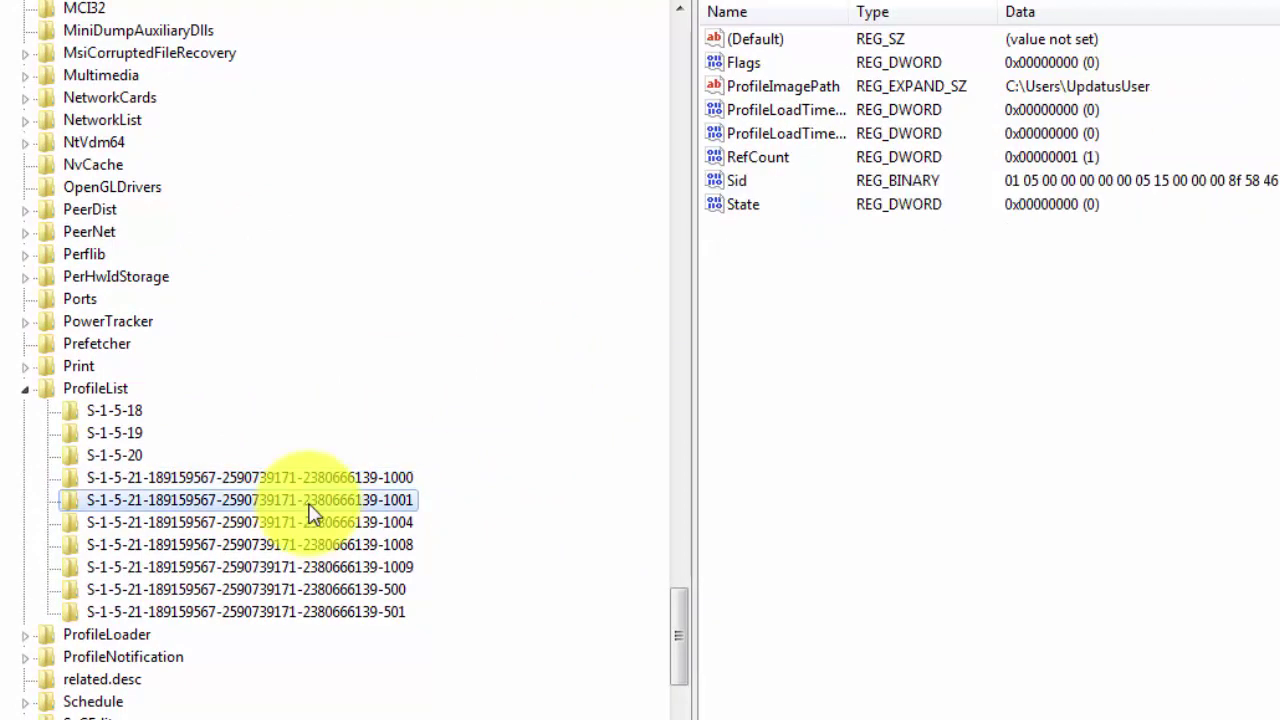
pyautogui.click(310, 526)
pyautogui.click(312, 546)
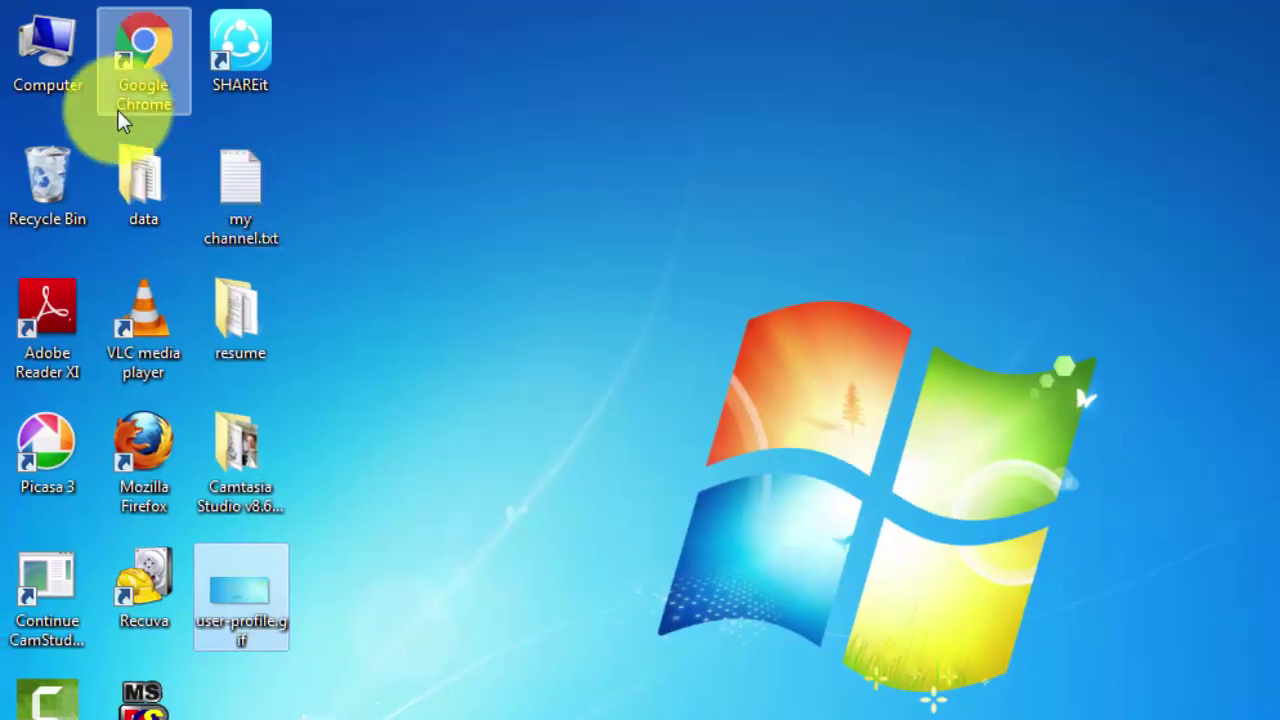
# - Switch to Windows Explorer and open the bettertricks profile folder under C:\Users
pyautogui.doubleClick(47, 67)
pyautogui.doubleClick(691, 190)
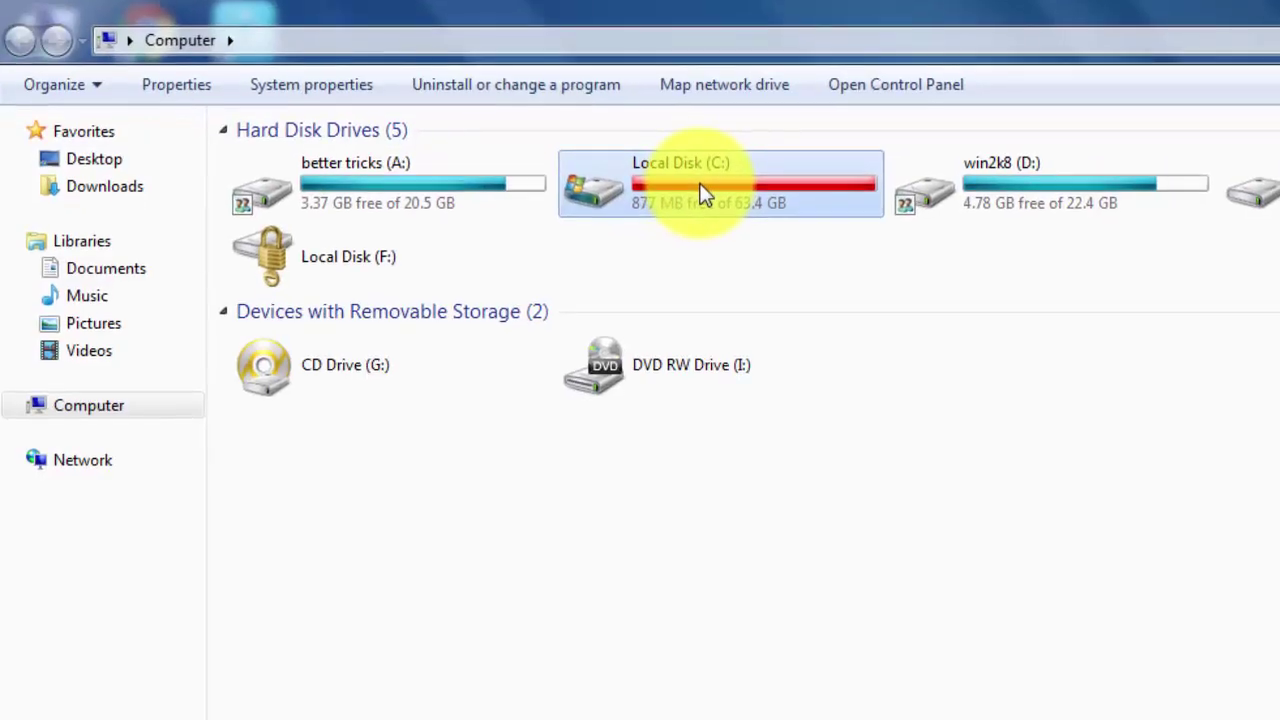
pyautogui.doubleClick(305, 426)
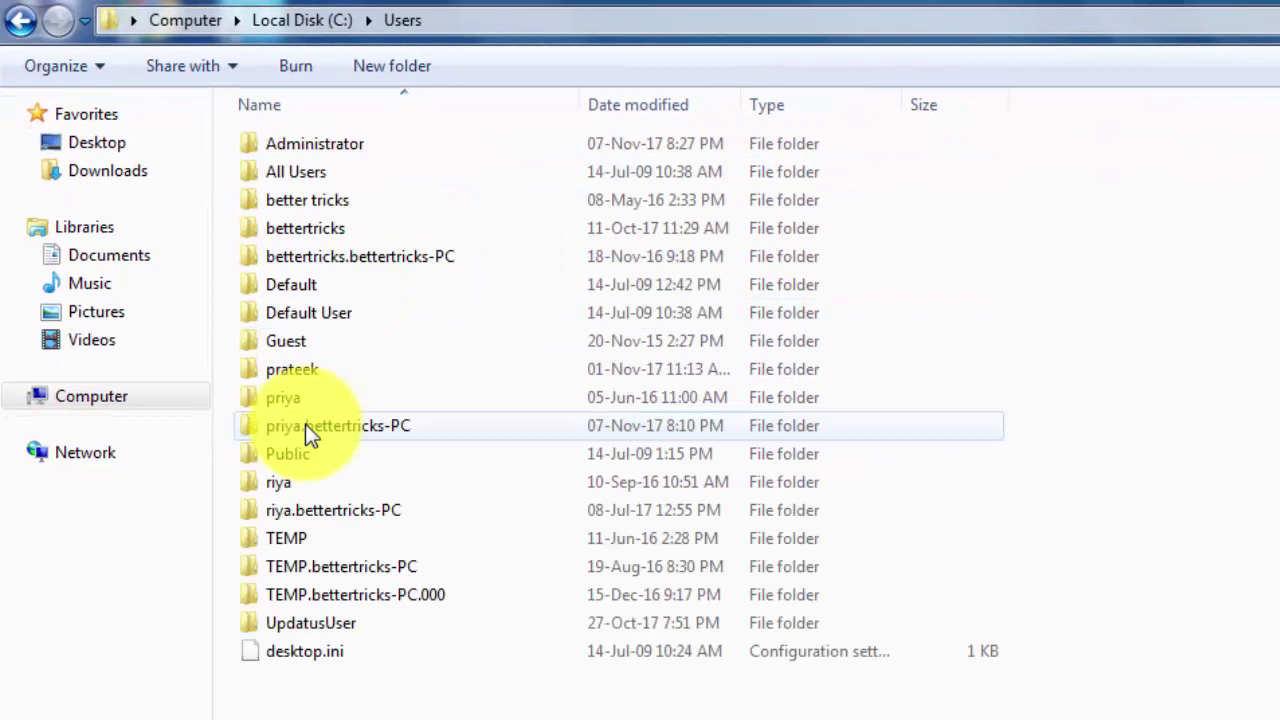
pyautogui.doubleClick(309, 226)
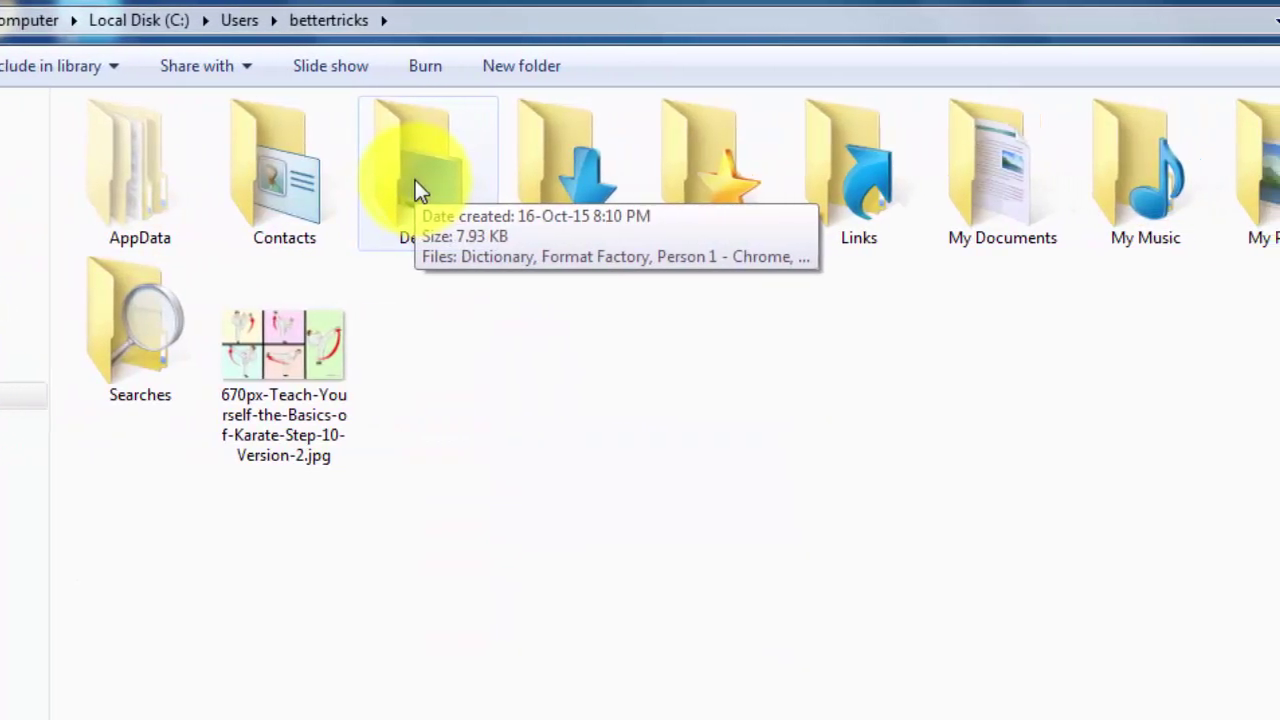
# - Look through the Desktop and Downloads folders of the bettertricks profile for files worth backing up
pyautogui.doubleClick(421, 180)
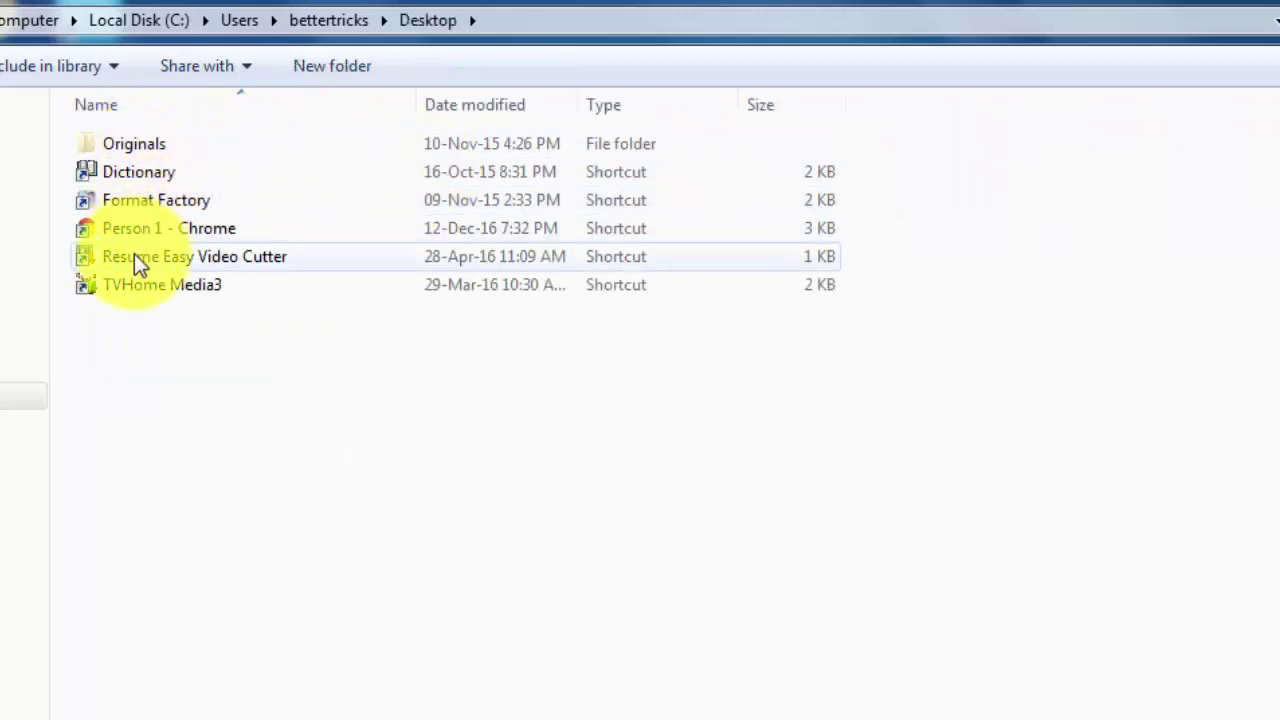
pyautogui.press('BackSpace')
pyautogui.doubleClick(566, 155)
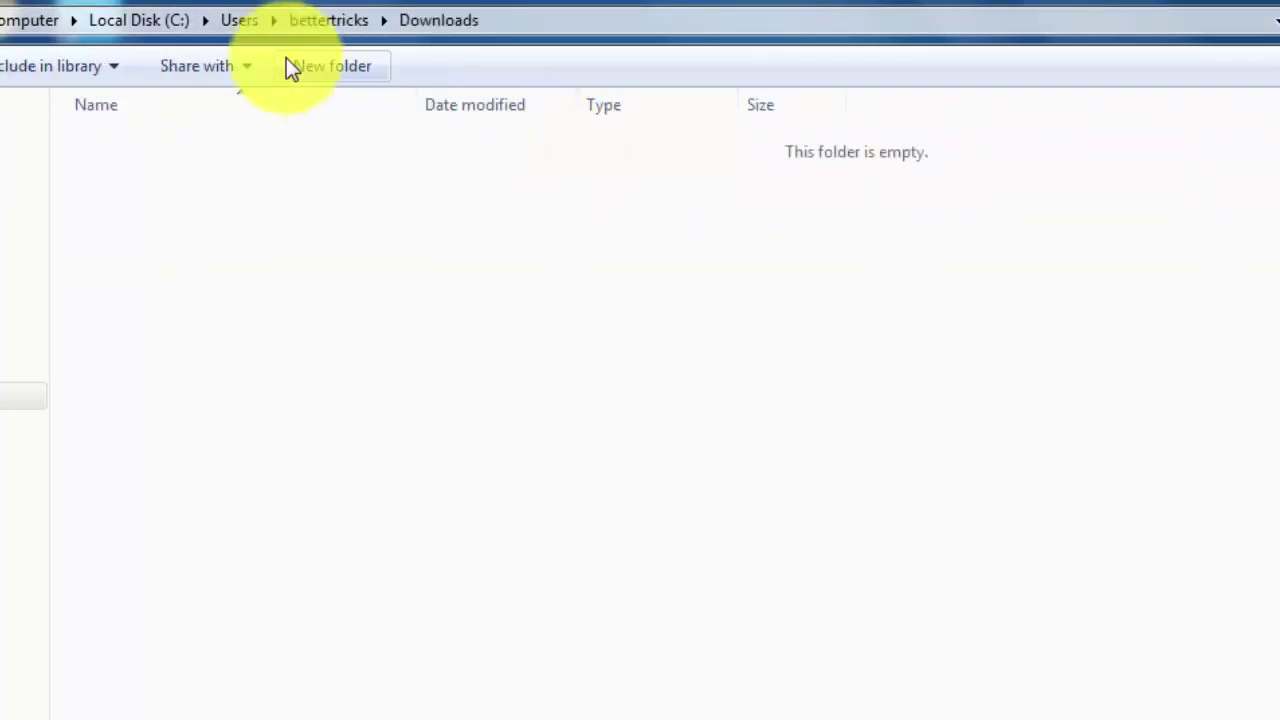
pyautogui.click(310, 27)
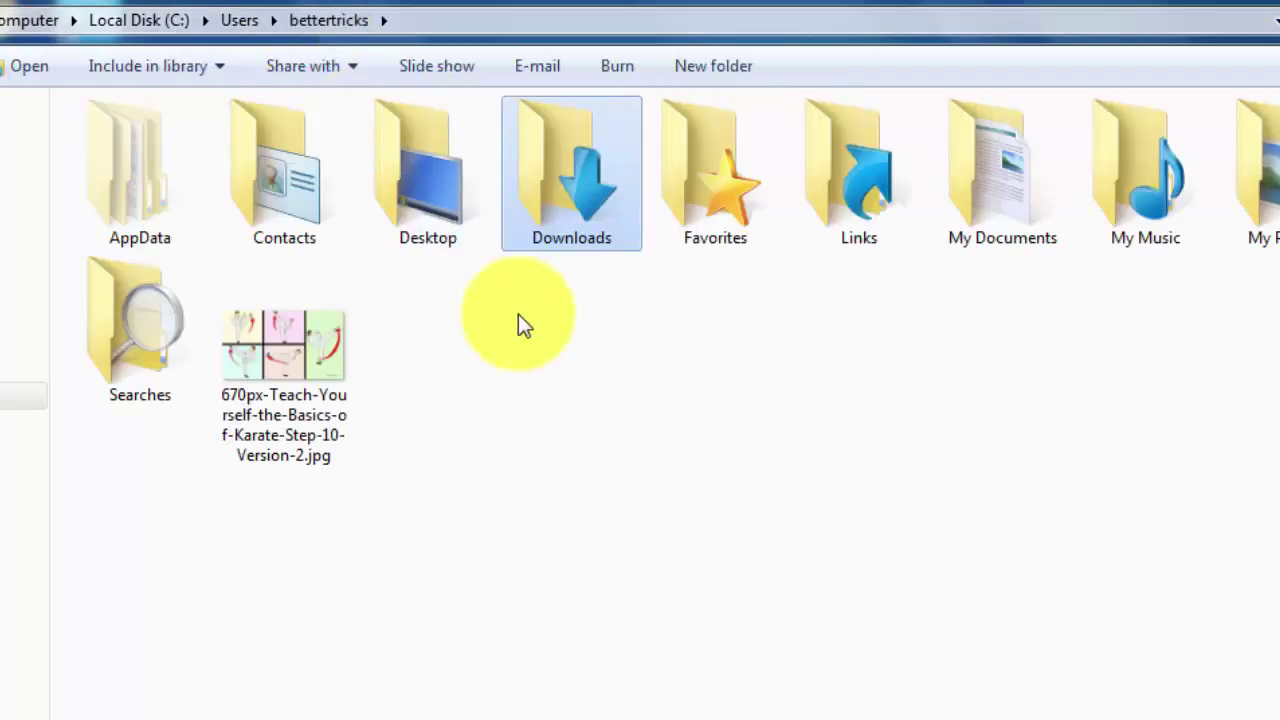
# - Copy Book1.xlsx from the profile's My Documents folder and open the D: drive as its backup location
pyautogui.doubleClick(1020, 193)
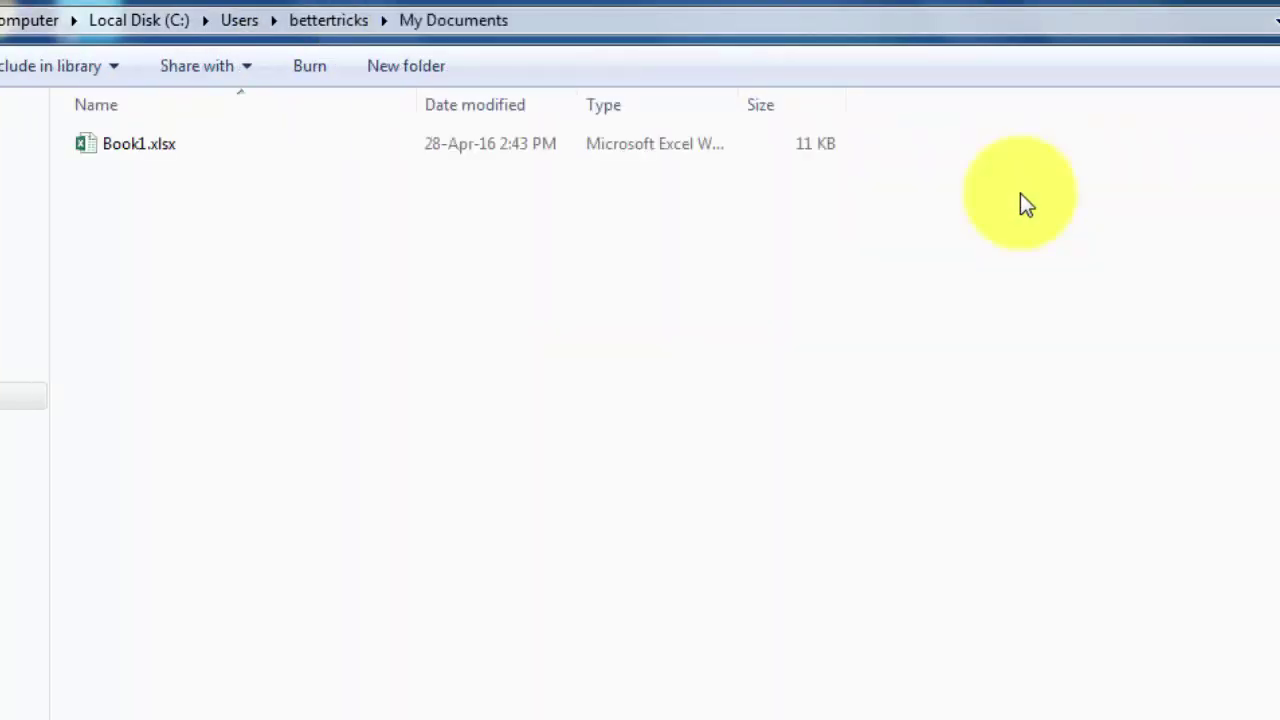
pyautogui.rightClick(118, 146)
pyautogui.click(177, 586)
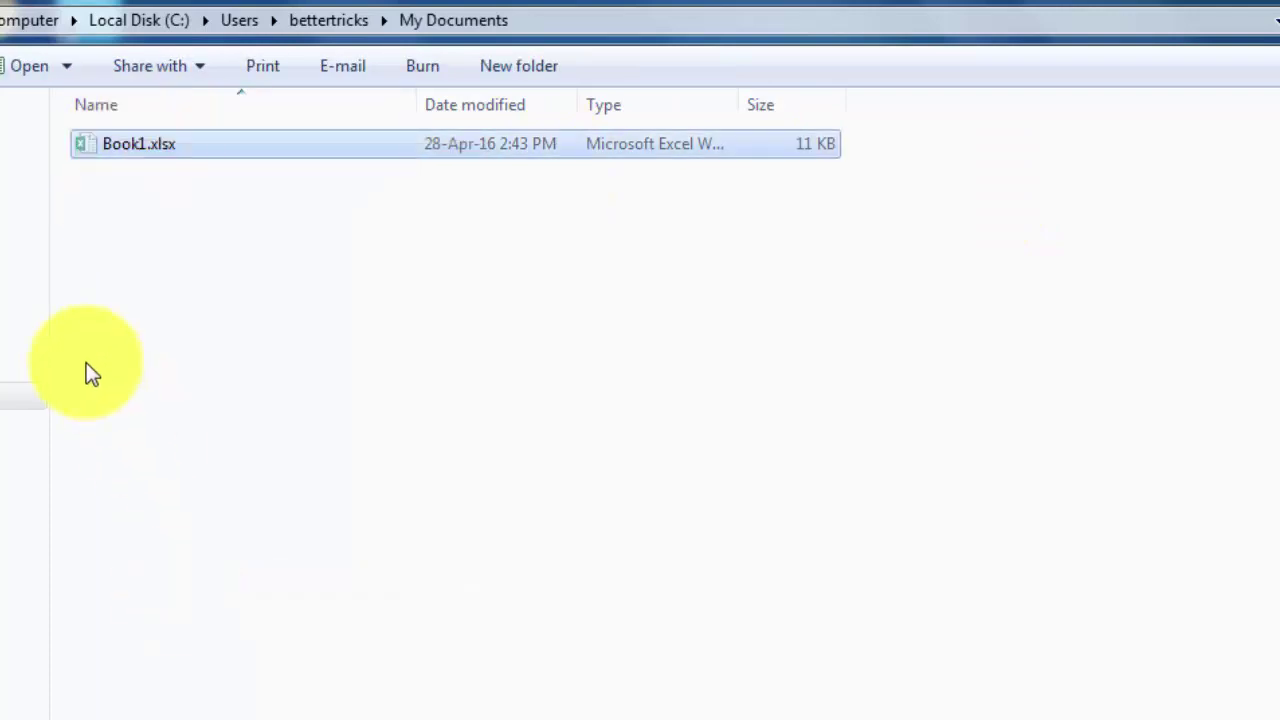
pyautogui.click(24, 262)
pyautogui.doubleClick(894, 190)
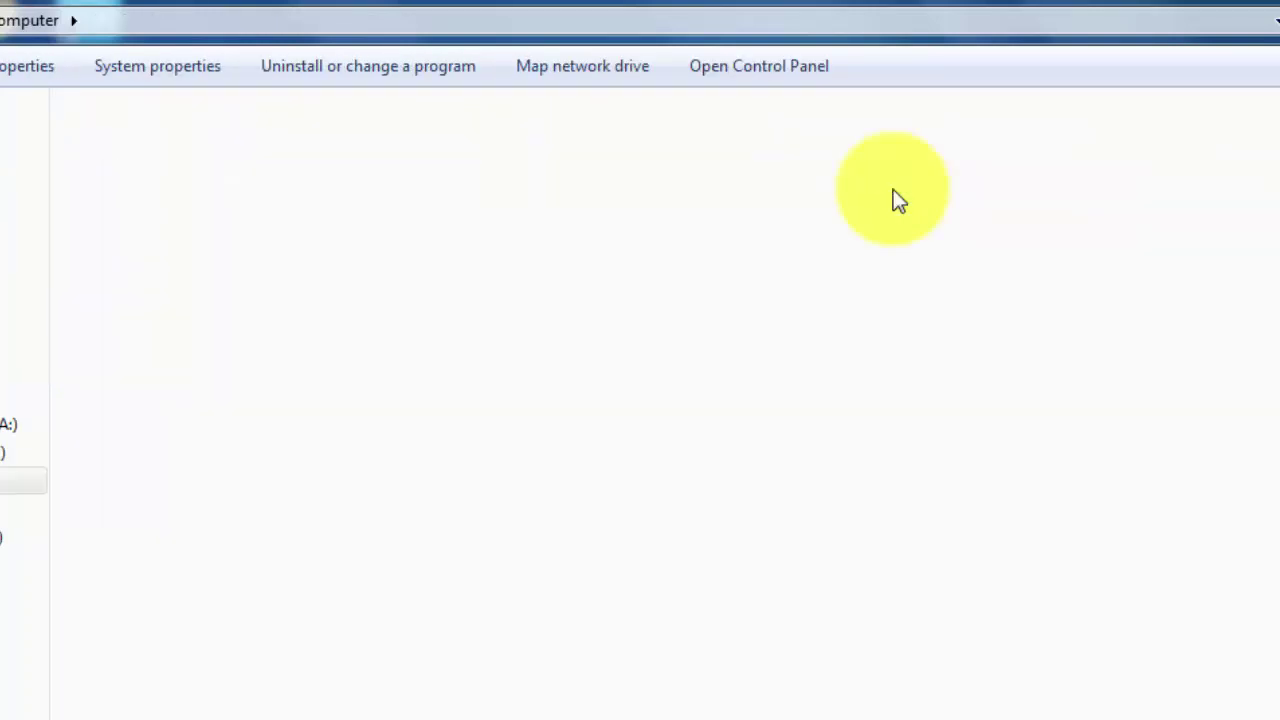
pyautogui.rightClick(153, 634)
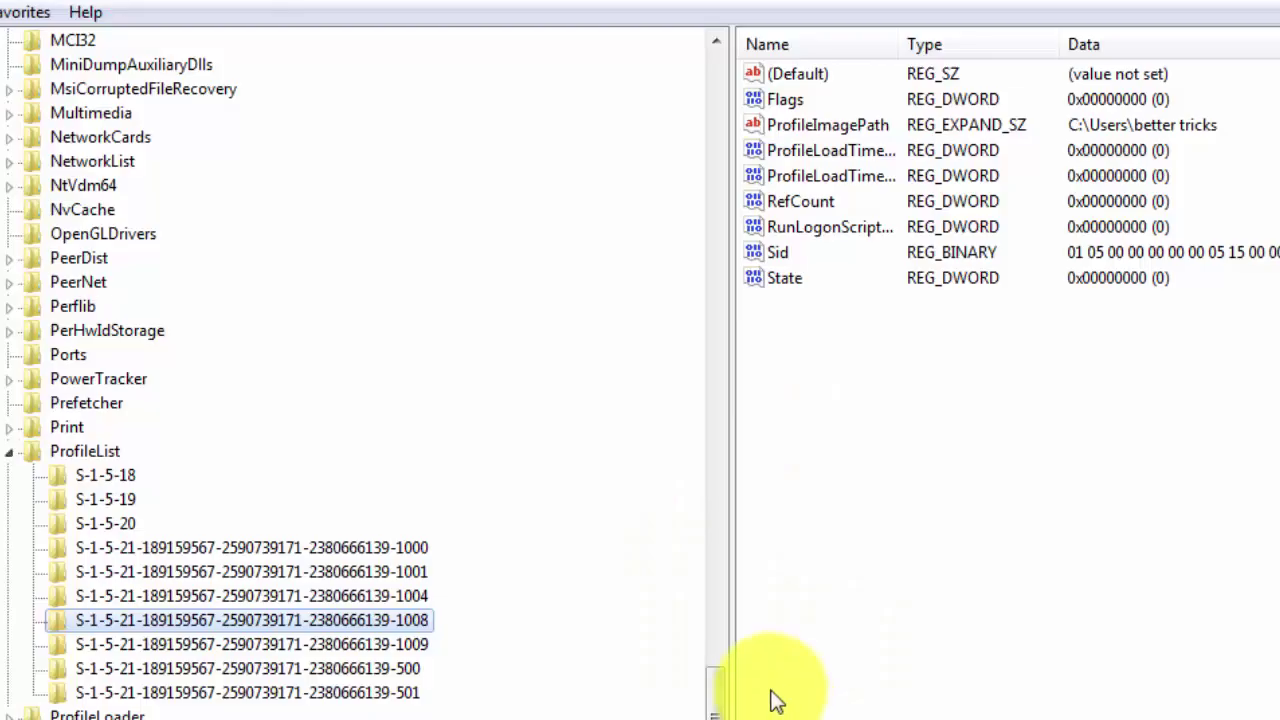
# - Delete the ProfileList subkey ending in 1008 in the Registry Editor and confirm the deletion
pyautogui.rightClick(321, 619)
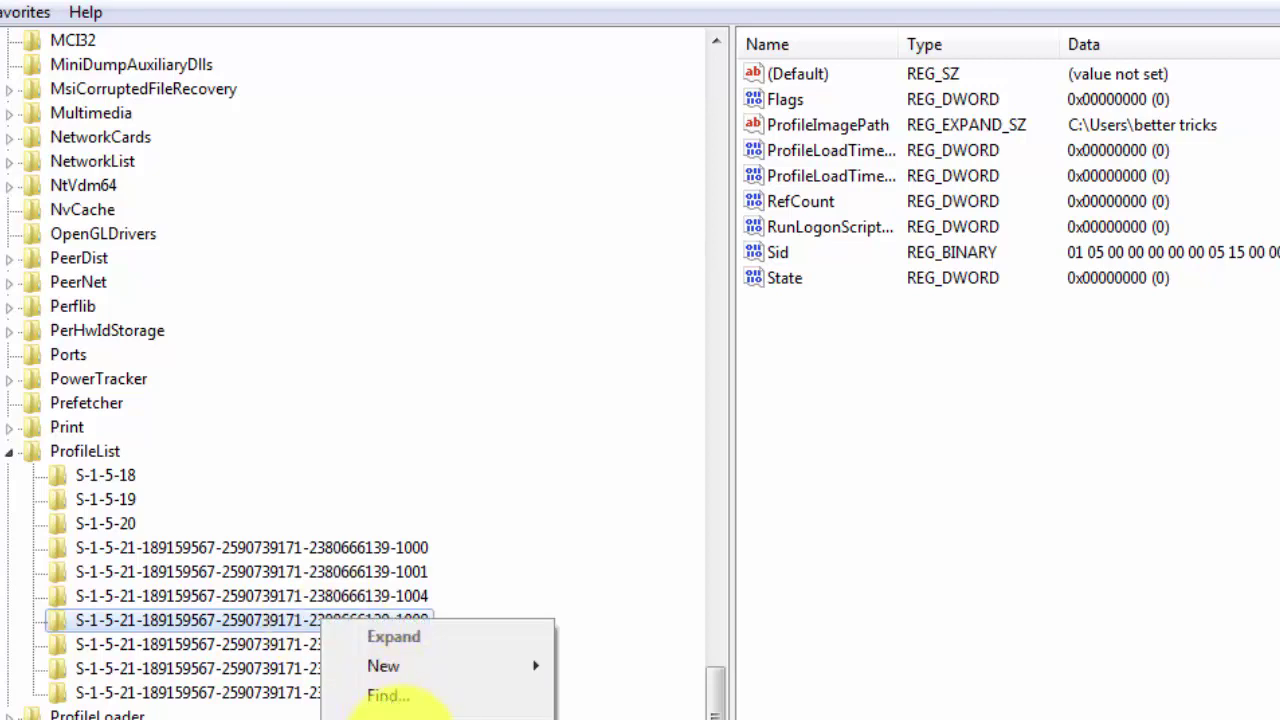
pyautogui.click(390, 716)
pyautogui.click(889, 463)
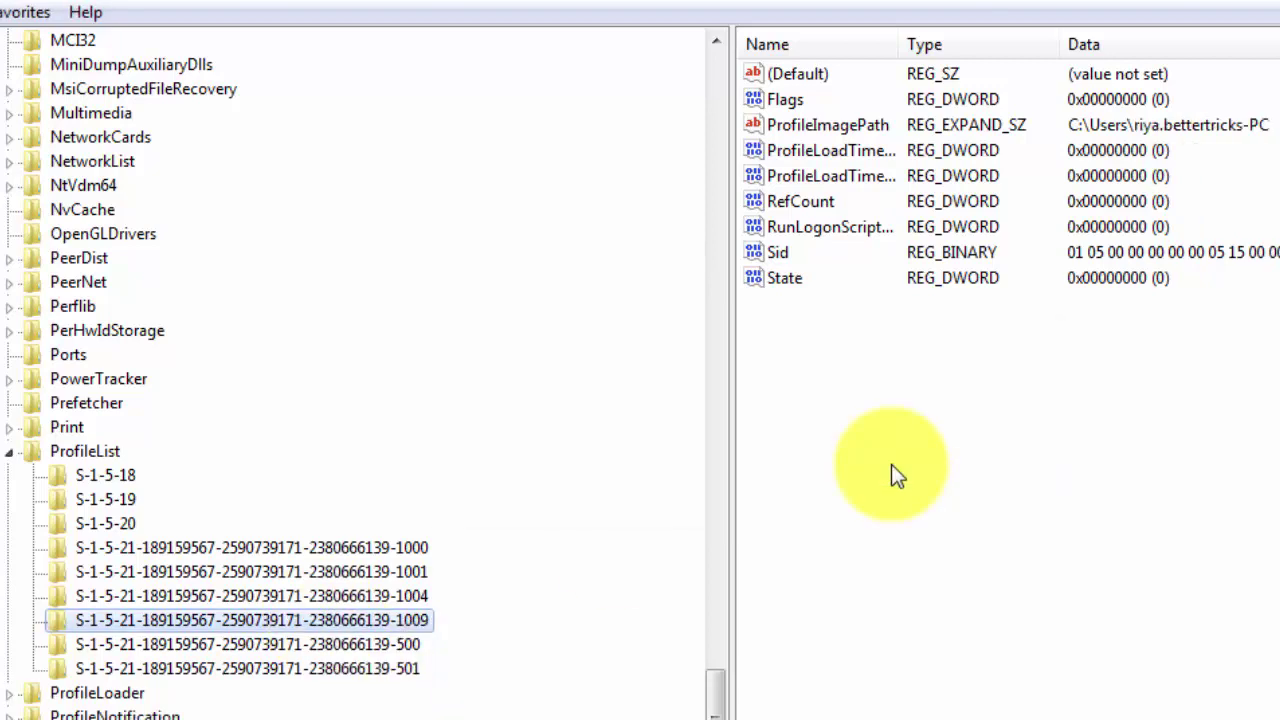